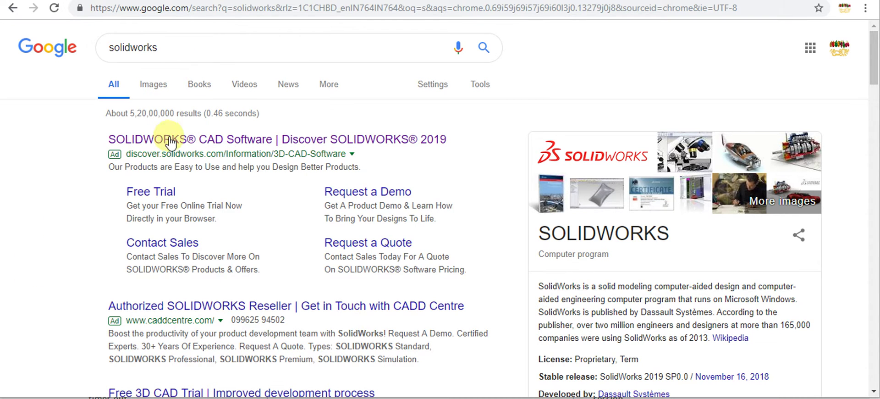
Step: Open the SOLIDWORKS Free Trial sitelink from the Google results to reach the Test Drive page
{"action": "left_click", "coordinate": [151, 194]}
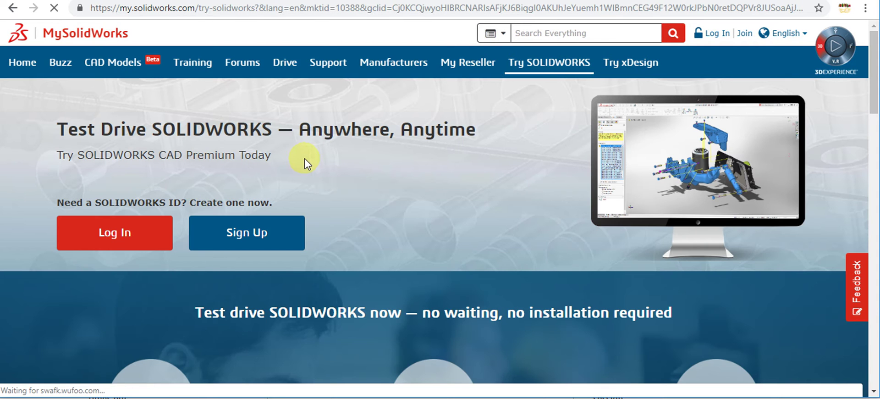
{"action": "left_click", "coordinate": [89, 231]}
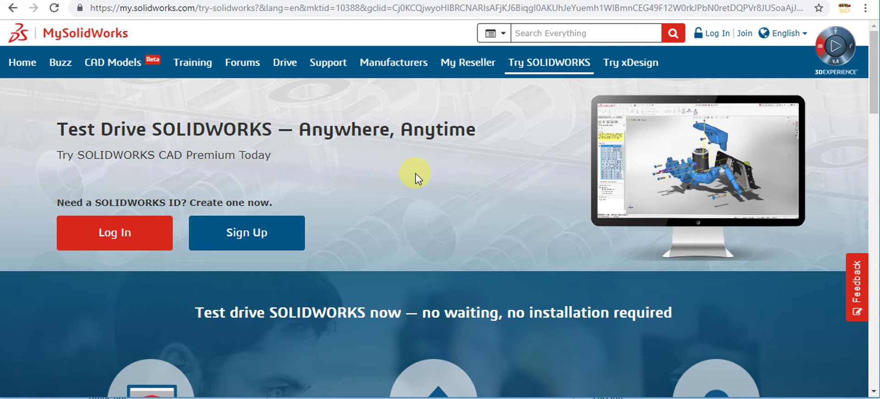
Step: Start the SOLIDWORKS ID sign-up and scroll through the three-step sign-up page
{"action": "left_click", "coordinate": [235, 233]}
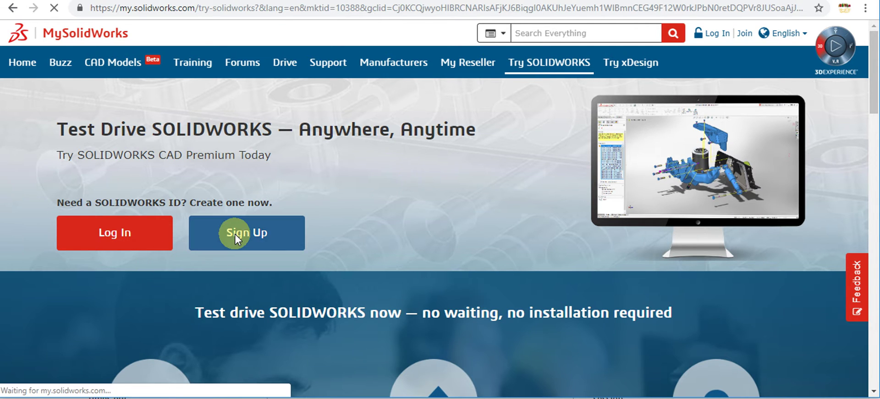
{"action": "left_click_drag", "start_coordinate": [874, 73], "coordinate": [875, 170]}
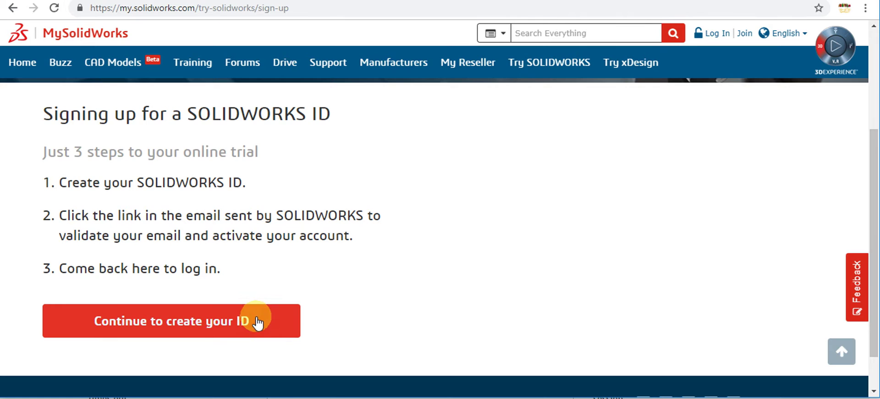
Step: Continue past the ID steps and Log In Now to reach the account registration form
{"action": "left_click", "coordinate": [255, 320]}
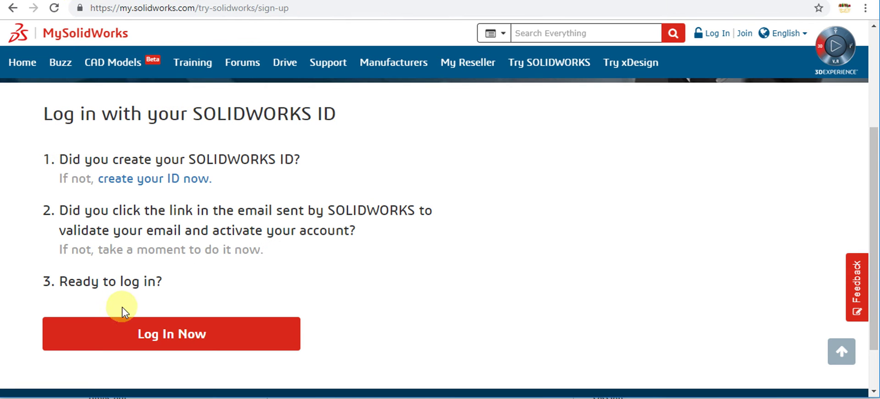
{"action": "left_click", "coordinate": [162, 335]}
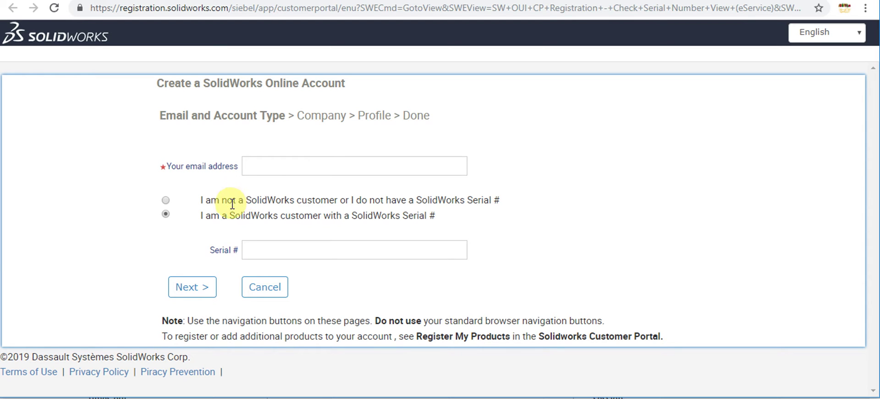
Step: Submit the account form and scroll to the Launch your SOLIDWORKS Online Product Trial section
{"action": "left_click", "coordinate": [195, 298]}
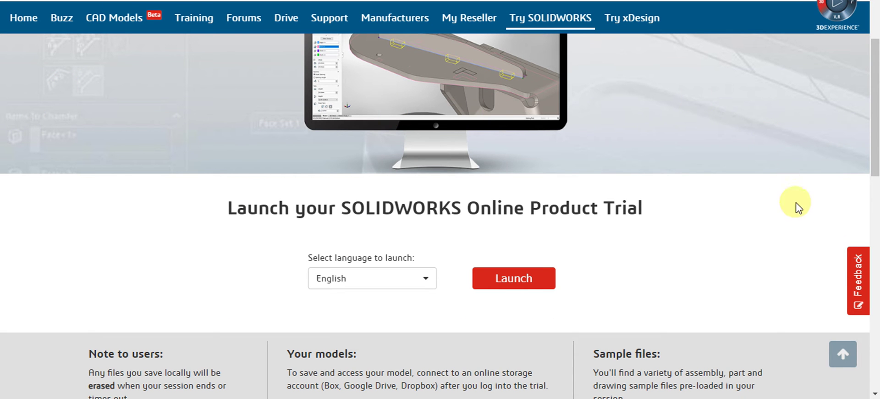
{"action": "left_click_drag", "start_coordinate": [876, 173], "coordinate": [875, 86]}
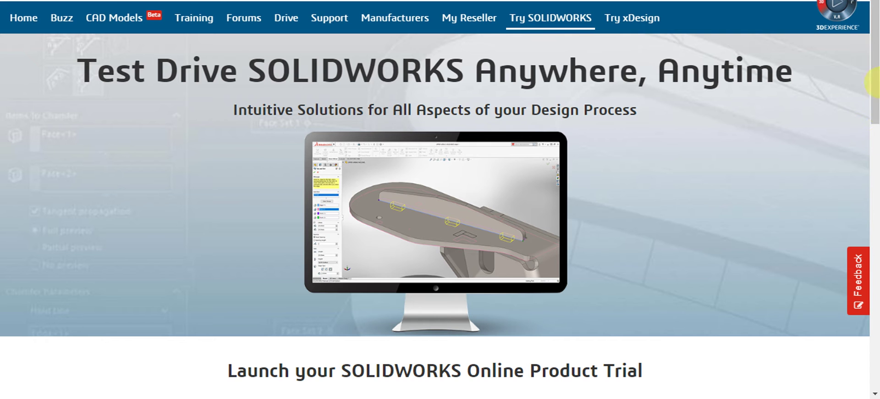
{"action": "left_click_drag", "start_coordinate": [875, 94], "coordinate": [877, 156]}
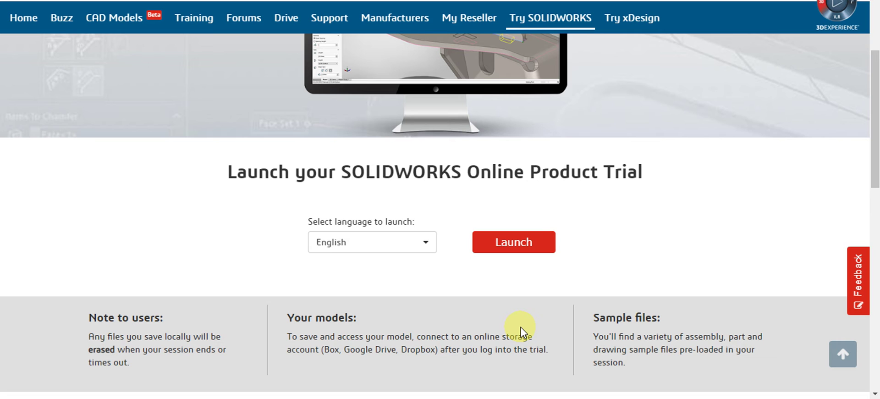
Step: Launch the English 2019 trial, dismiss the information notice and accept the license agreement
{"action": "left_click", "coordinate": [527, 255]}
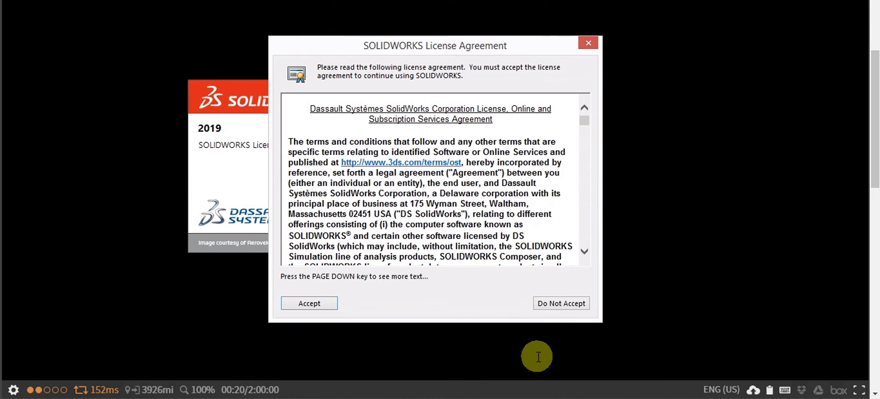
{"action": "left_click", "coordinate": [534, 360]}
{"action": "left_click", "coordinate": [330, 303]}
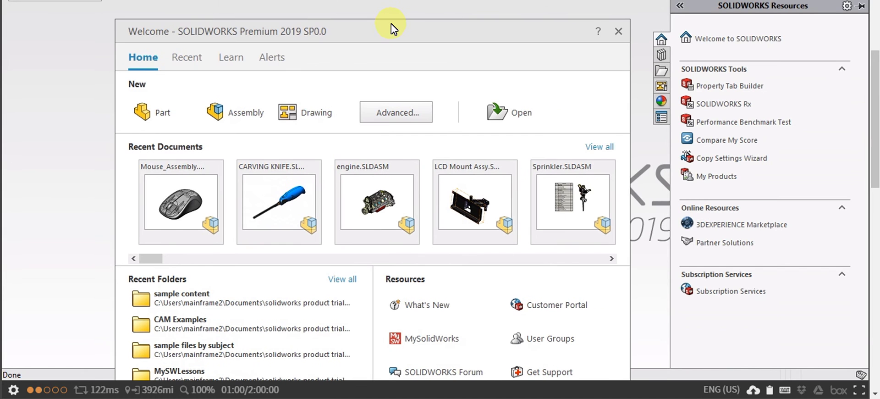
Step: After startup, reposition the SOLIDWORKS Premium 2019 Welcome dialog on screen
{"action": "left_click_drag", "start_coordinate": [390, 28], "coordinate": [395, 18]}
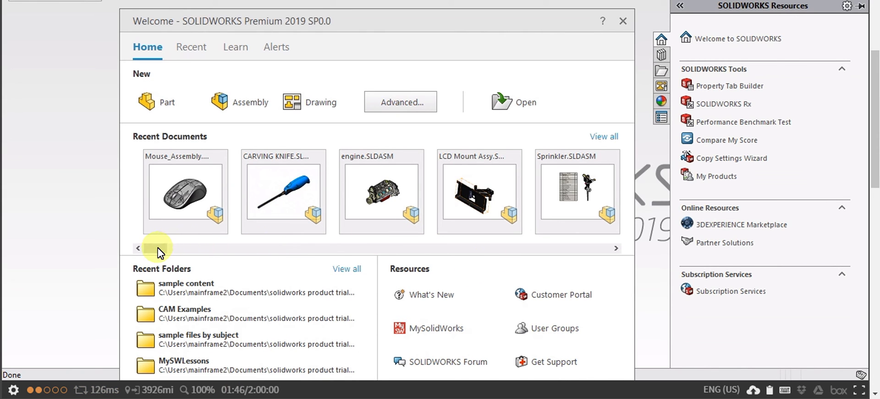
{"action": "left_click_drag", "start_coordinate": [158, 251], "coordinate": [212, 265]}
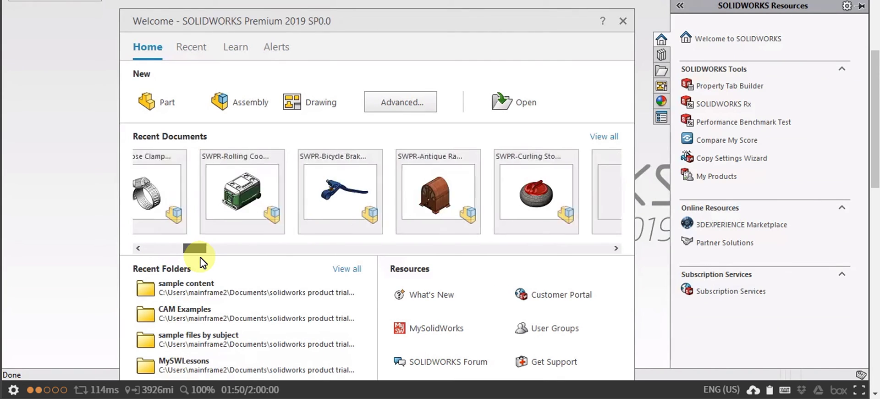
{"action": "left_click_drag", "start_coordinate": [212, 265], "coordinate": [228, 268]}
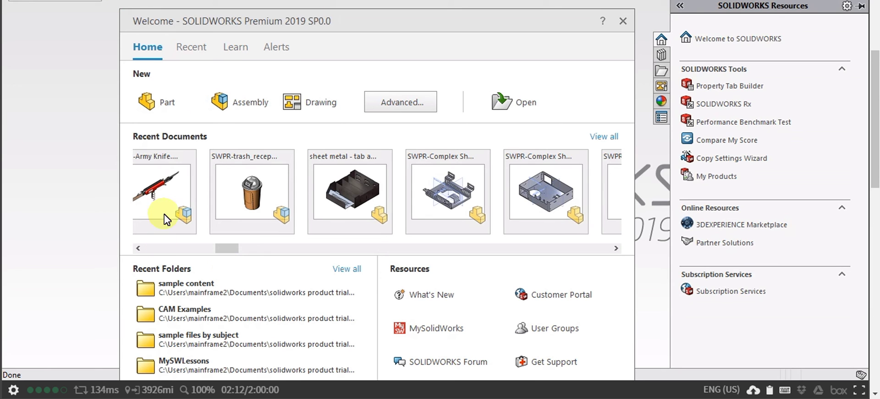
{"action": "left_click_drag", "start_coordinate": [235, 256], "coordinate": [289, 252]}
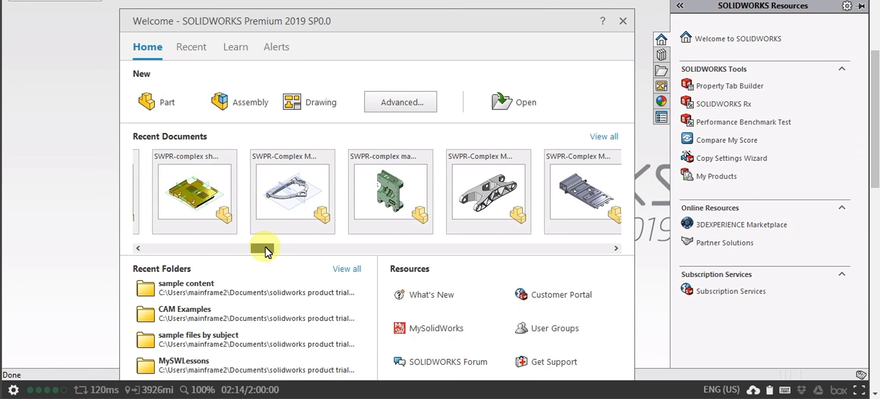
{"action": "left_click_drag", "start_coordinate": [290, 252], "coordinate": [354, 257]}
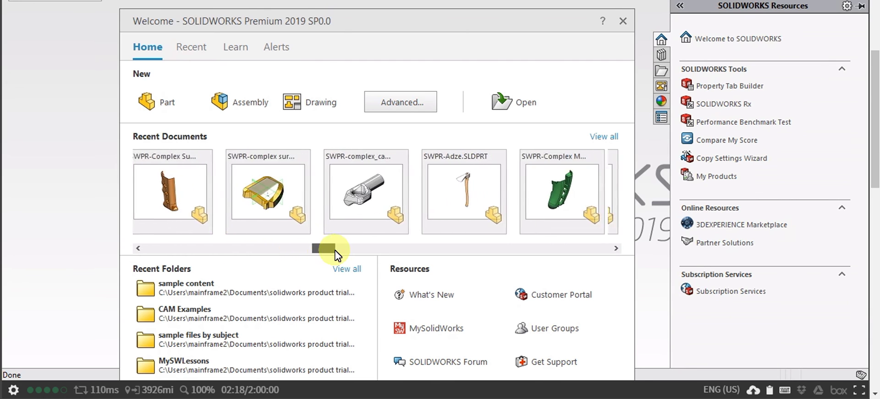
{"action": "mouse_move", "coordinate": [354, 257]}
{"action": "left_mouse_down"}
{"action": "mouse_move", "coordinate": [472, 267]}
{"action": "mouse_move", "coordinate": [540, 260]}
{"action": "left_mouse_up"}
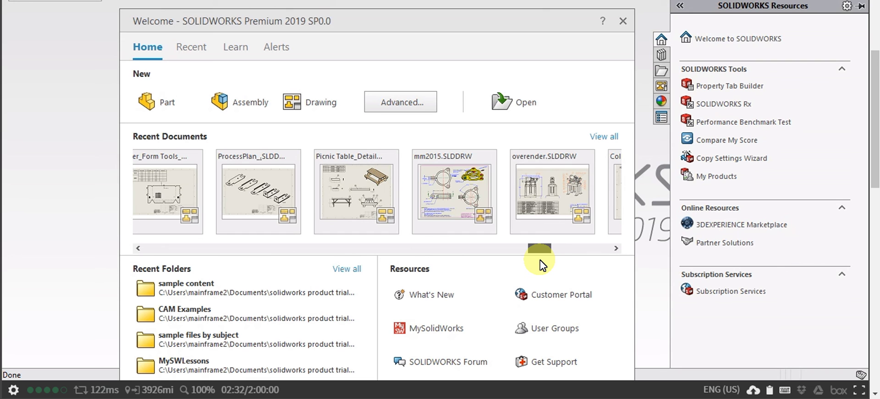
{"action": "mouse_move", "coordinate": [540, 262]}
{"action": "left_mouse_down"}
{"action": "mouse_move", "coordinate": [621, 257]}
{"action": "mouse_move", "coordinate": [127, 221]}
{"action": "left_mouse_up"}
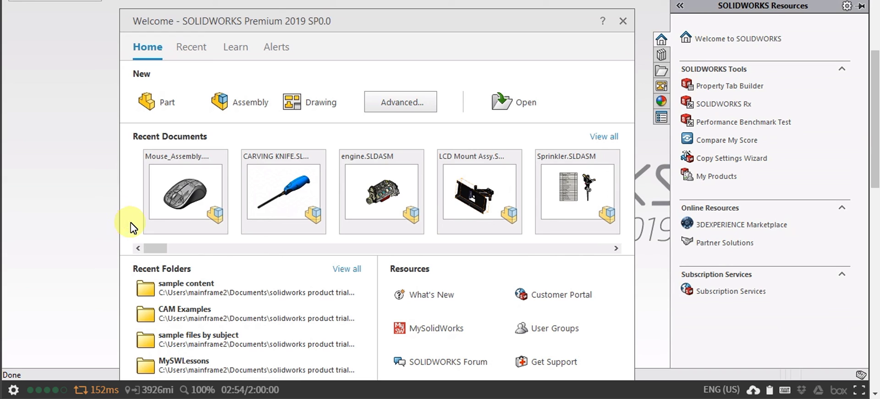
{"action": "left_click", "coordinate": [188, 197]}
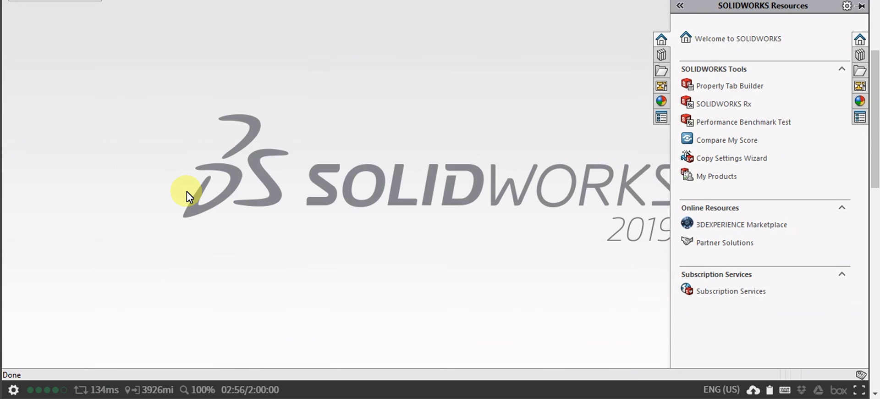